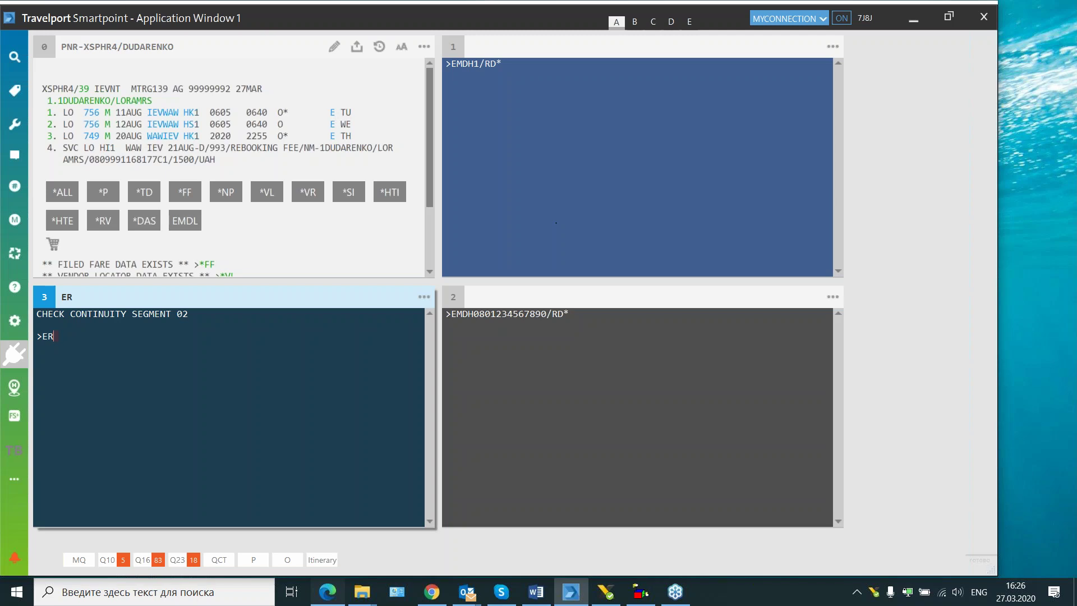
Cancel segment 1, the 11 August IEV–WAW flight, enter G as received-from, and save the booking while keeping it displayed.
key("Return")
type("X1")
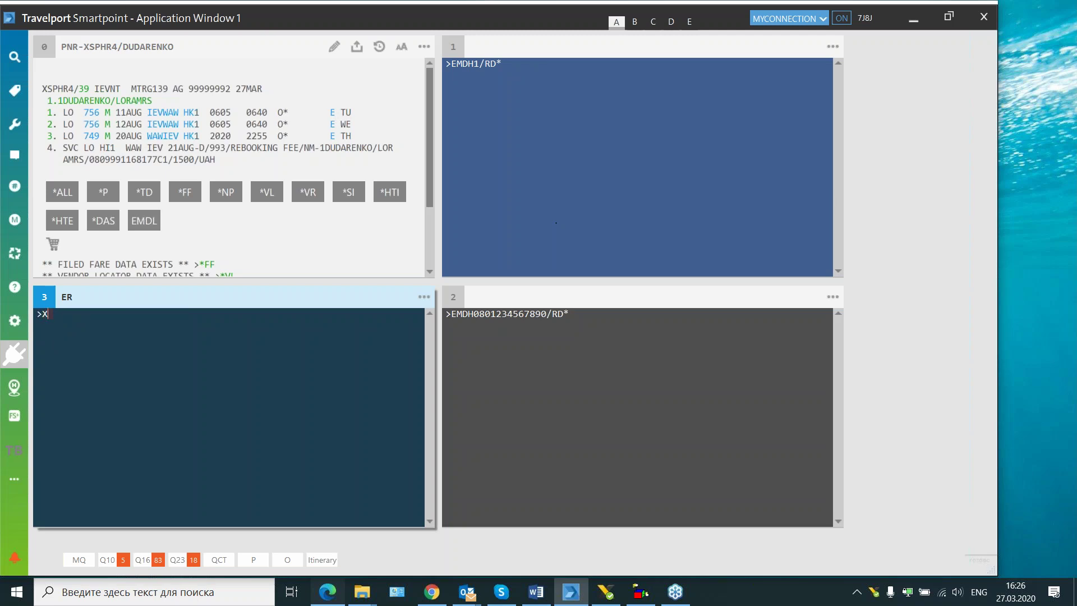
key("Return")
type("R.G")
key("Return")
type("ER")
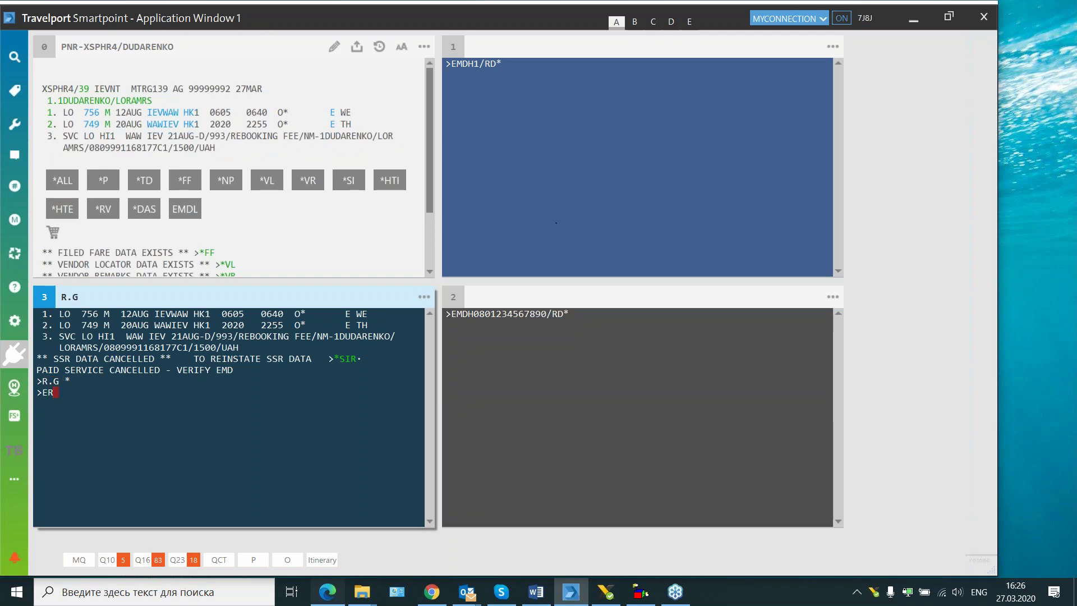
key("Return")
type("ER")
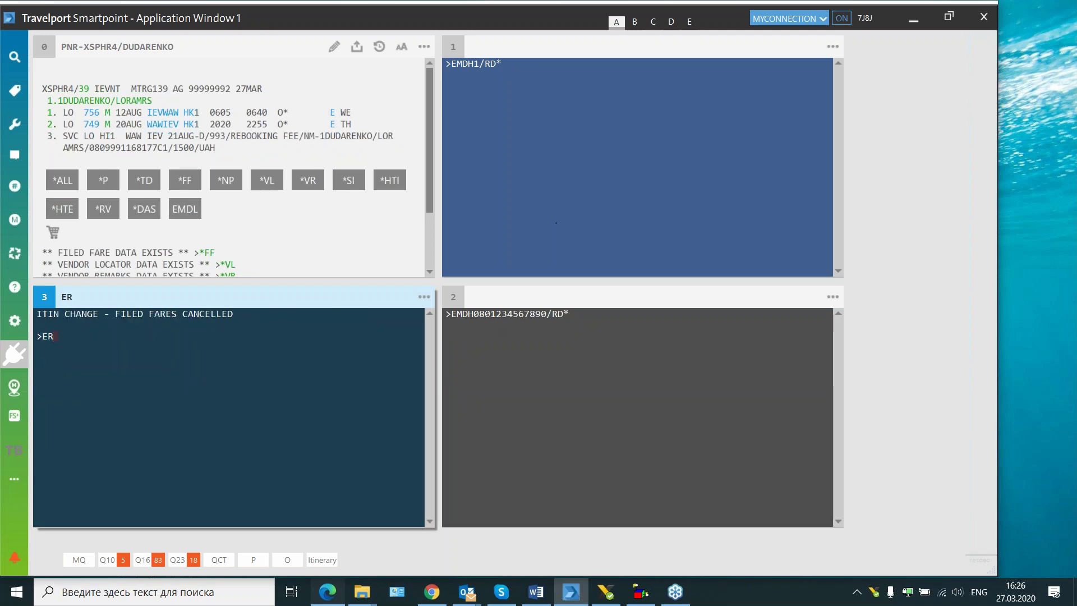
key("Return")
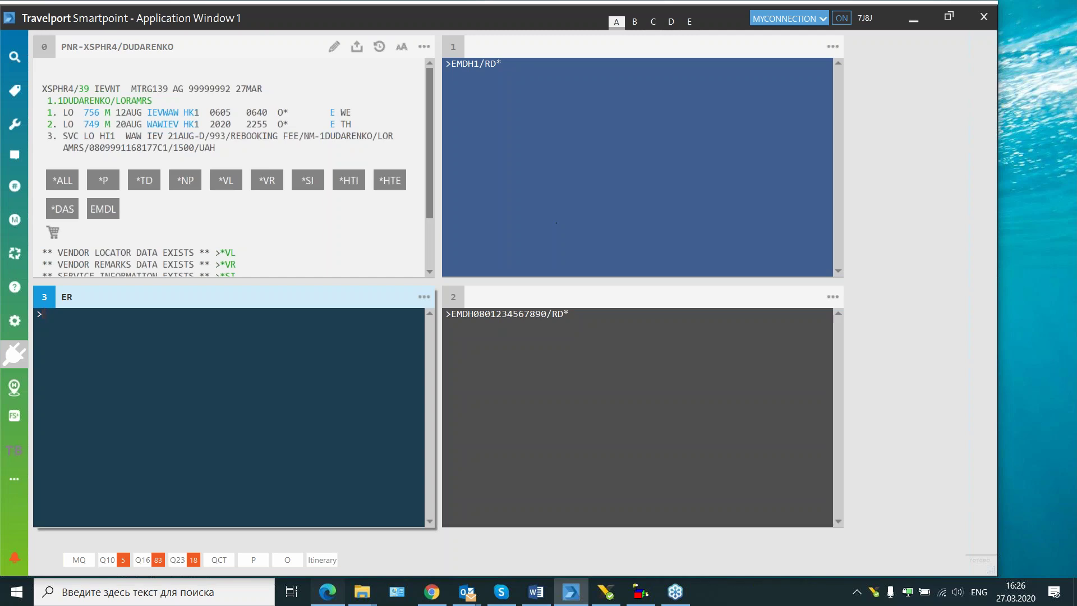
Price the itinerary with FQ, enter G as received-from, and save the filed fare in the booking.
type("FQ")
key("Return")
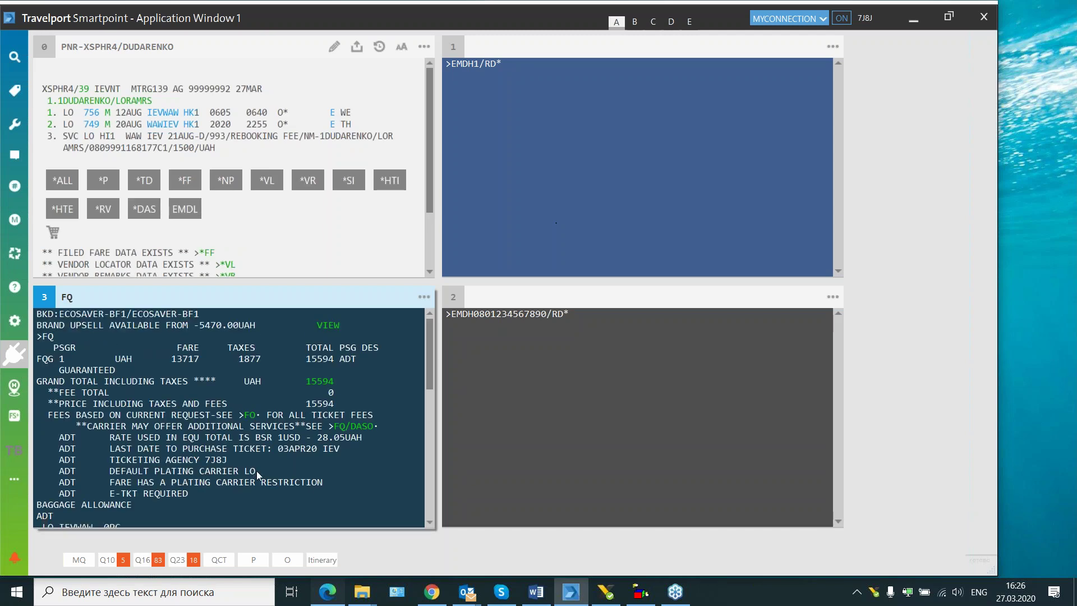
type("R.G")
key("Return")
type("ER")
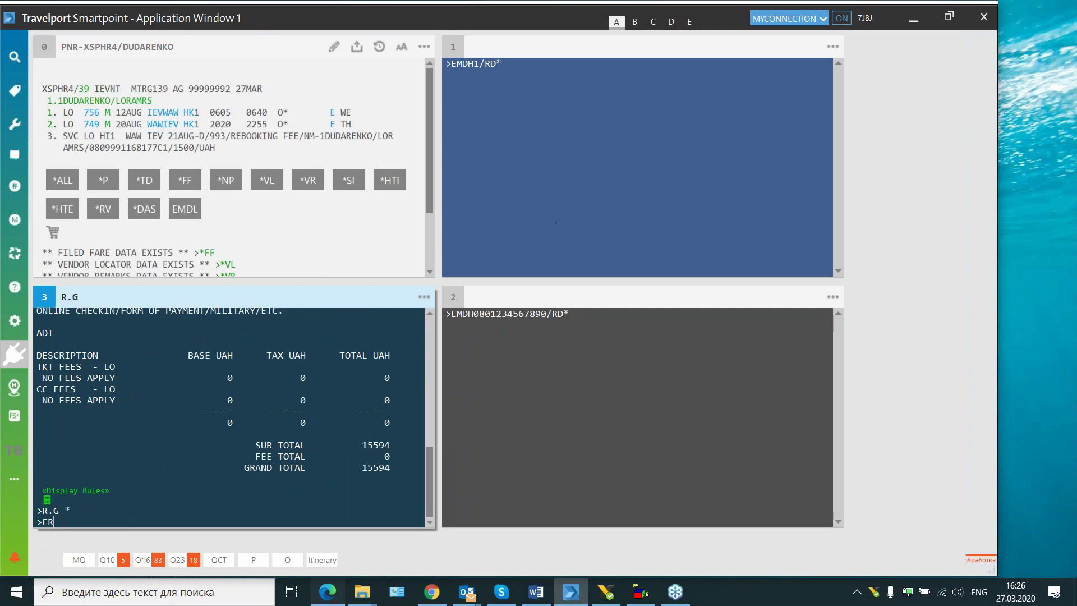
key("Return")
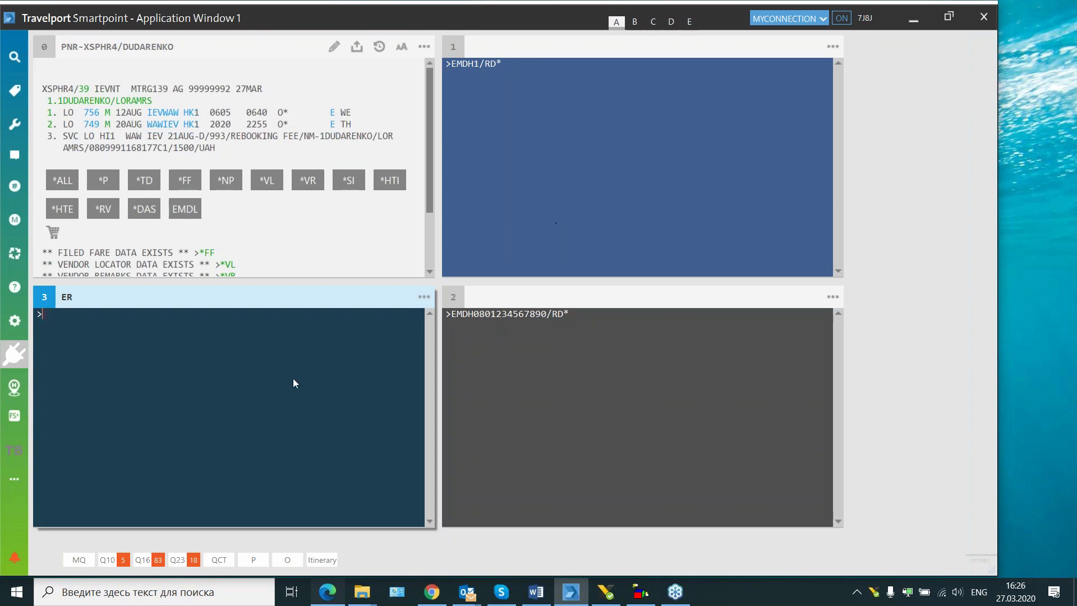
Launch Global Exchange Manager with #GEM, choose the ticket with open coupons for reissue, and accept the terms of use.
type("#GEM")
key("Return")
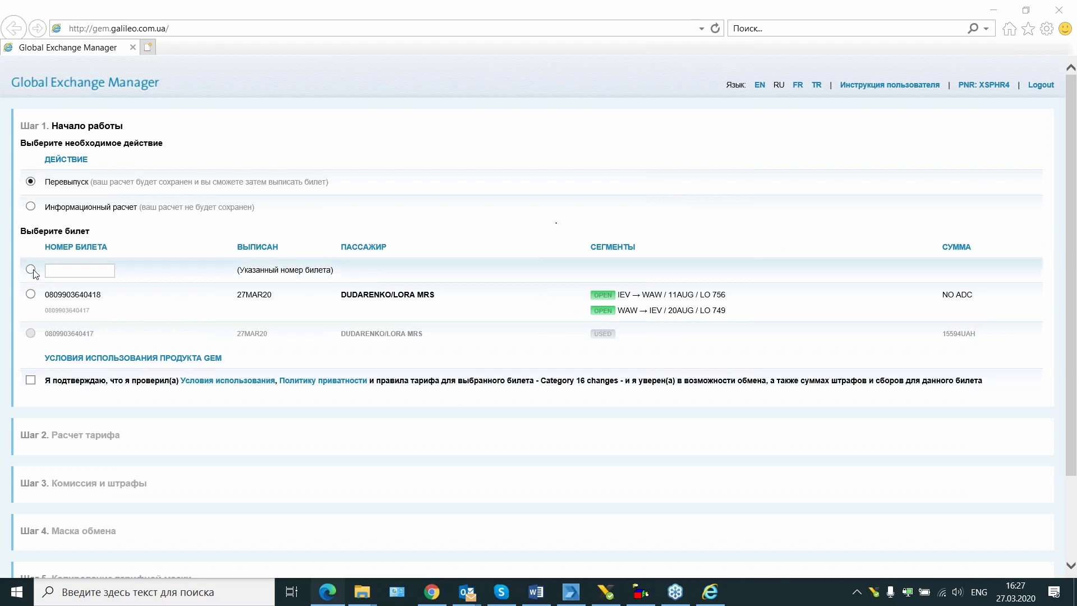
left_click(31, 294)
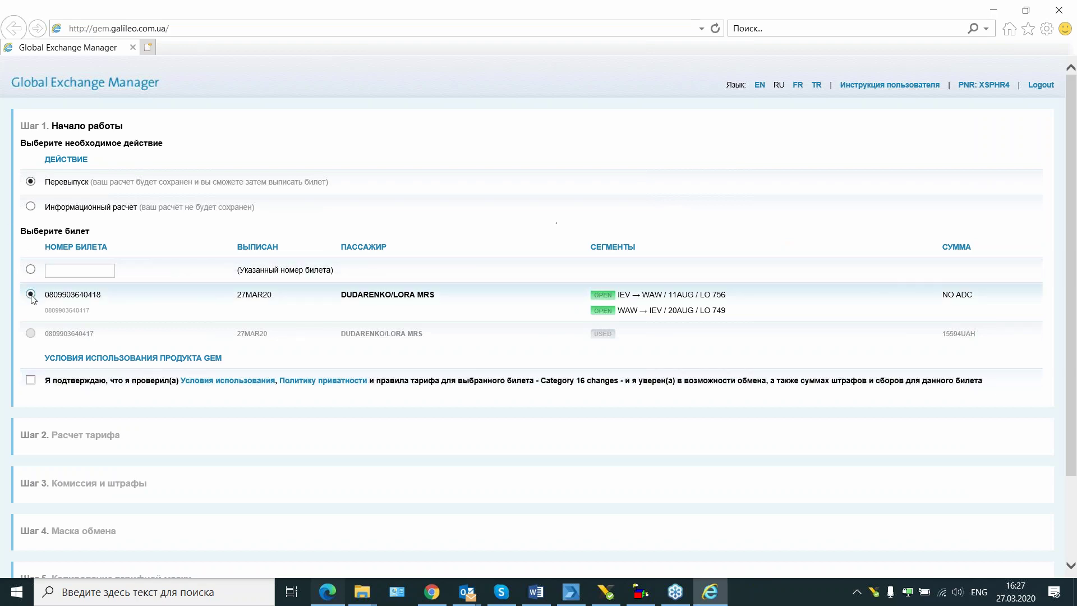
scroll(234, 413, "down", 2)
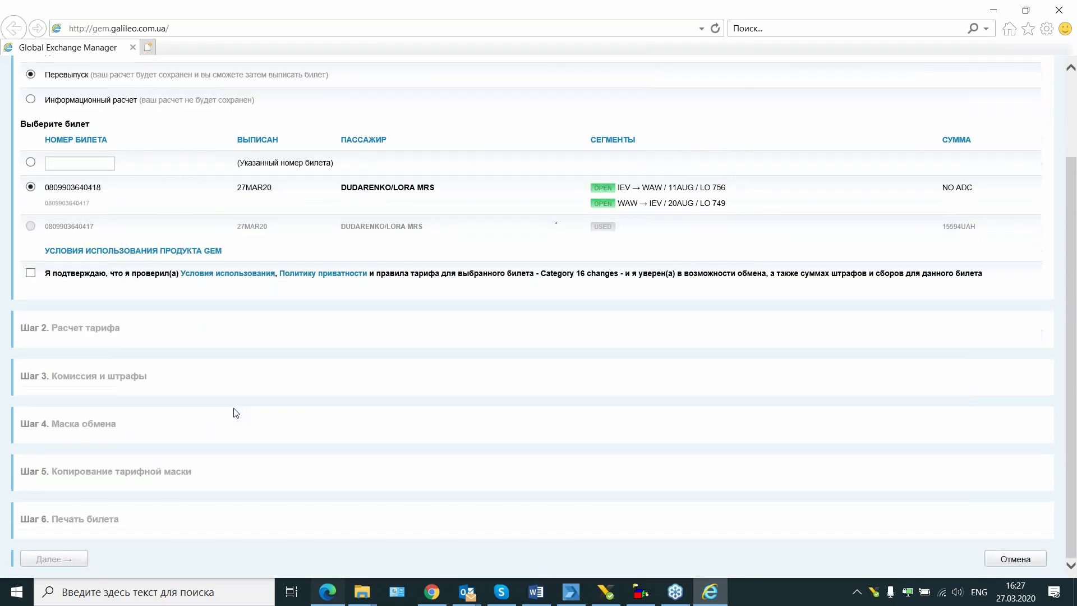
left_click(30, 273)
left_click(67, 558)
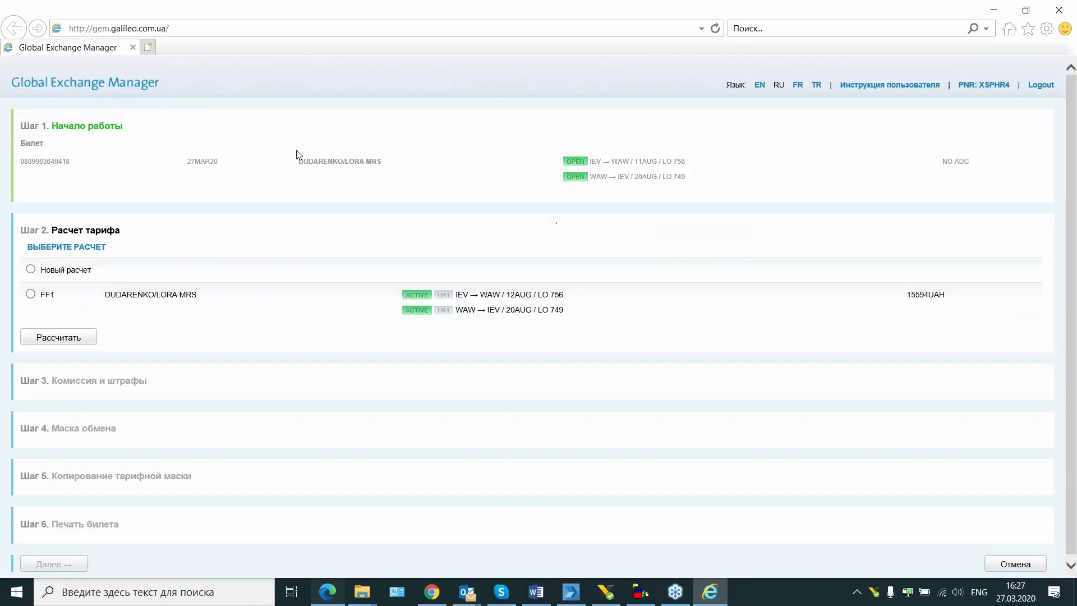
Calculate the exchange using stored fare FF1 for the 12 August and 20 August flights.
left_click(30, 294)
left_click(55, 339)
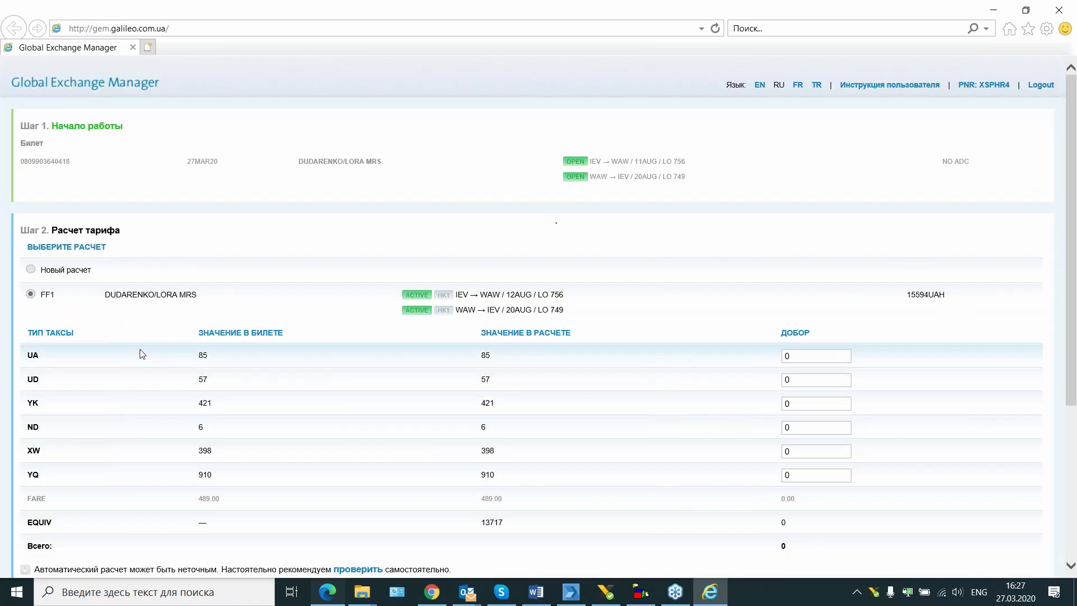
scroll(272, 351, "down", 3)
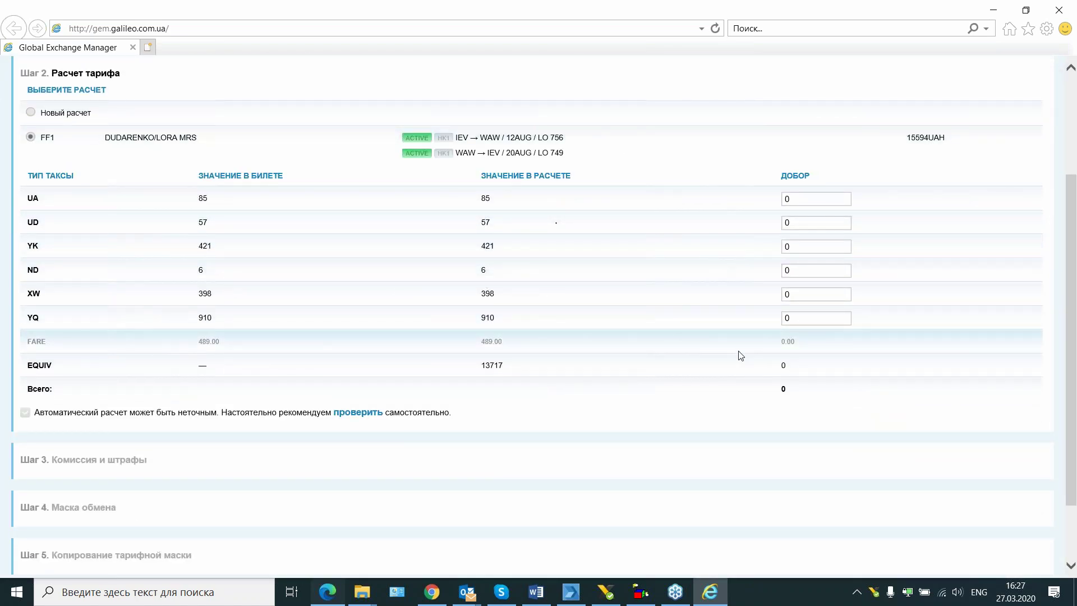
Check the automatic calculation by comparing the current ticket, original ticket and new fare details.
left_click(364, 415)
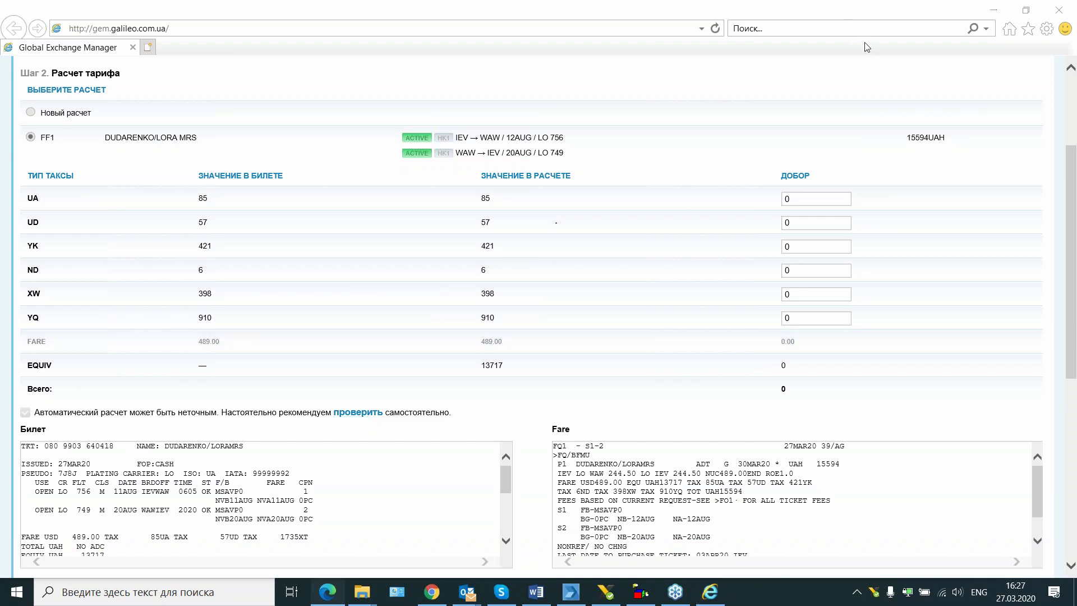
scroll(404, 448, "down", 3)
scroll(127, 483, "up", 2)
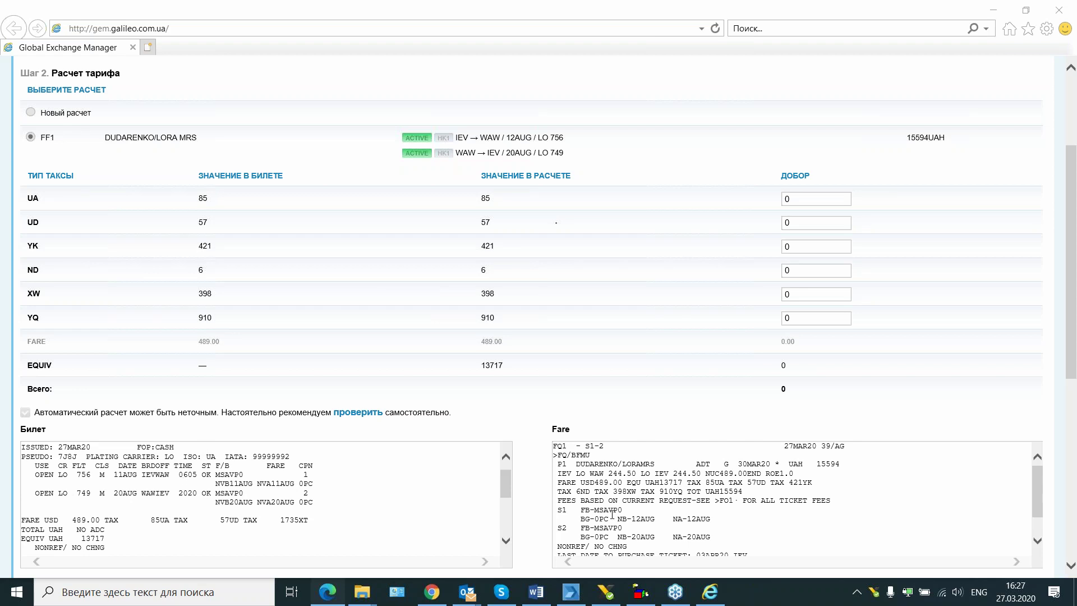
scroll(648, 499, "down", 1)
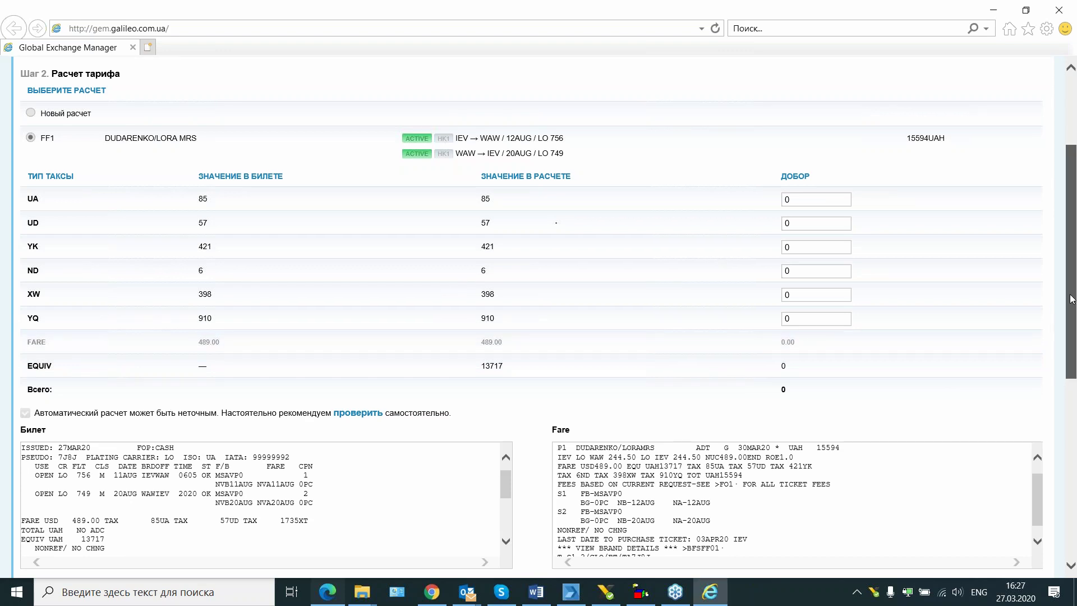
scroll(1072, 190, "down", 1)
scroll(1072, 190, "down", 4)
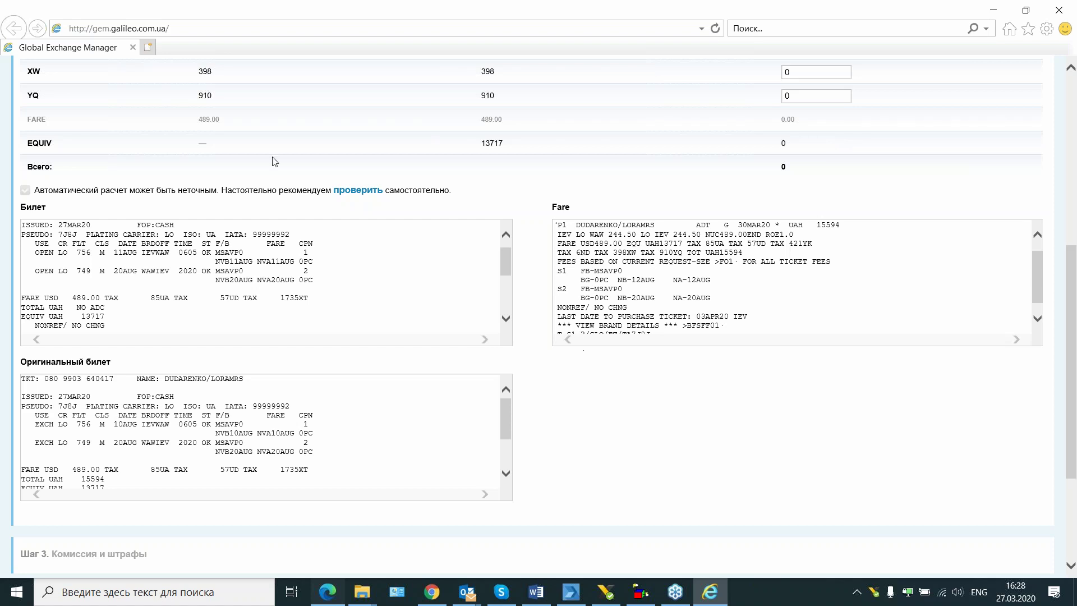
left_click(353, 192)
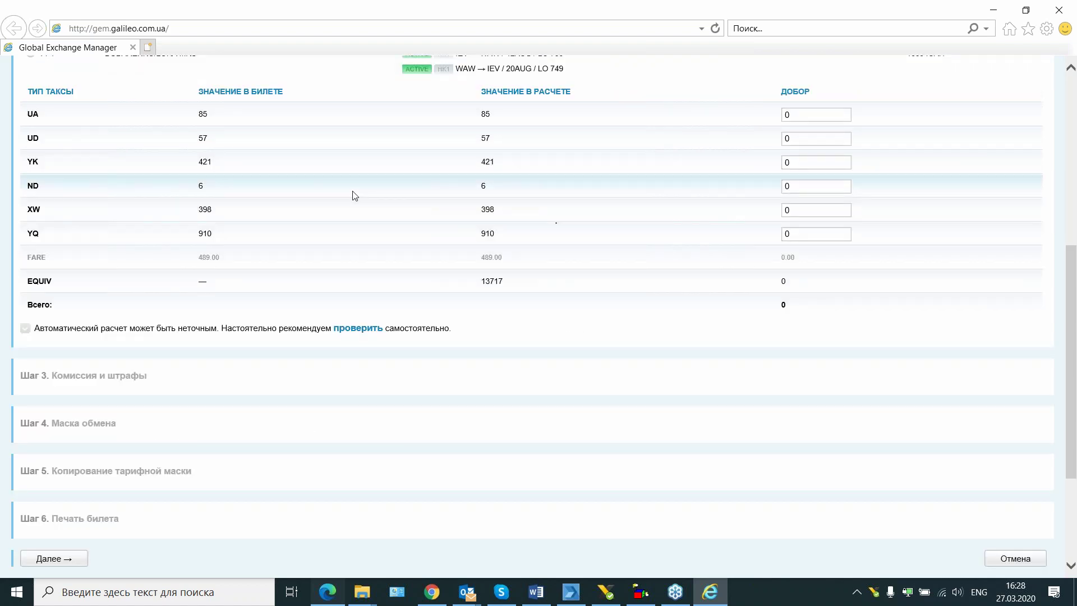
Proceed to commission and penalties, and submit the penalty as an EMD rebooking fee of 1500 UAH.
left_click(54, 559)
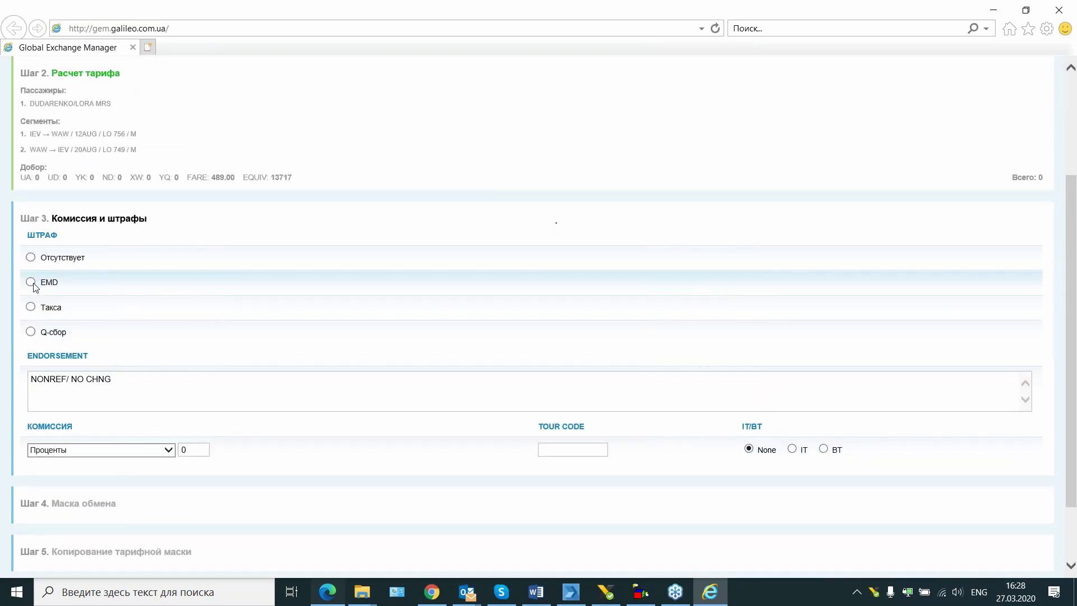
left_click(31, 284)
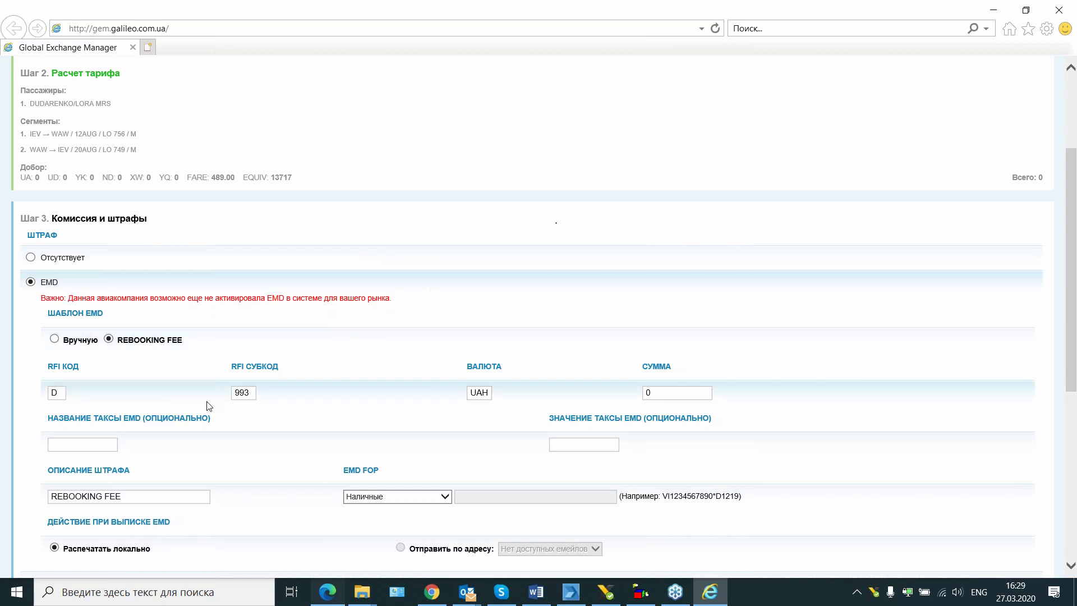
left_click(653, 393)
type("200")
key("BackSpace")
key("BackSpace")
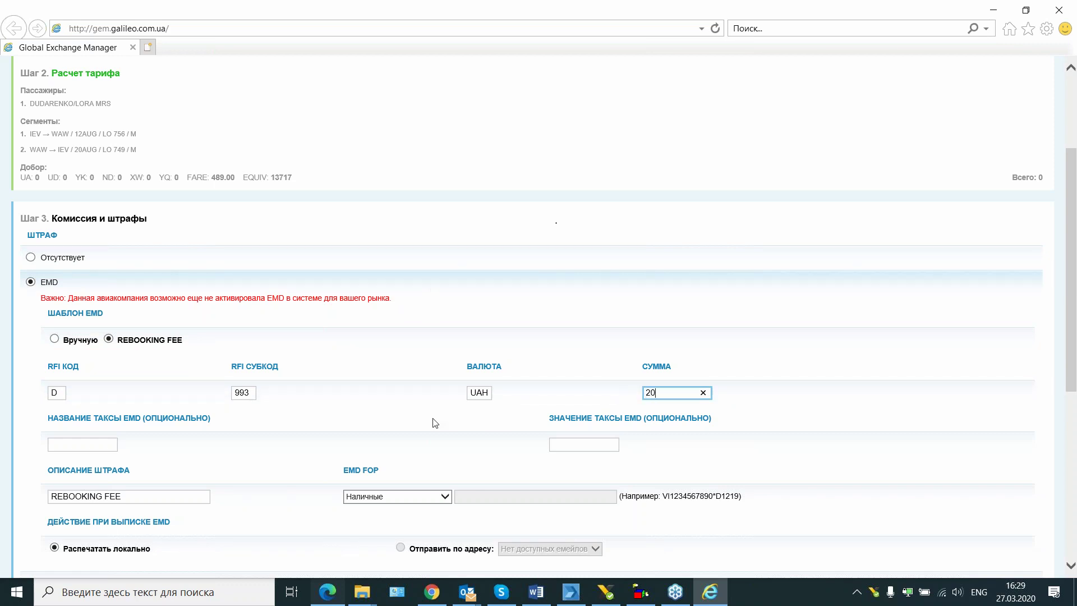
type("1500")
scroll(126, 551, "down", 2)
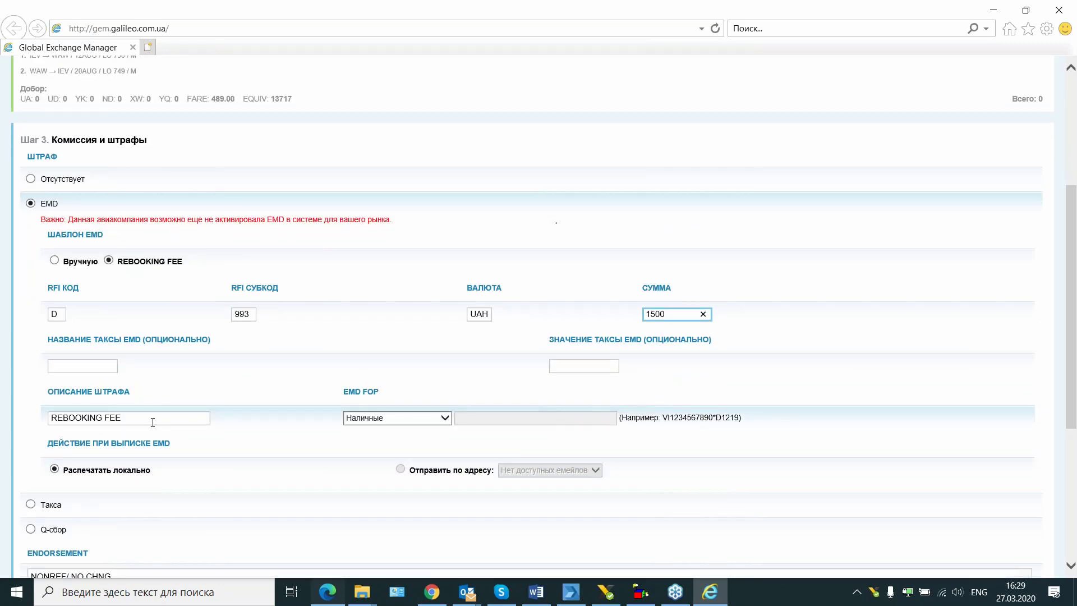
scroll(163, 517, "down", 5)
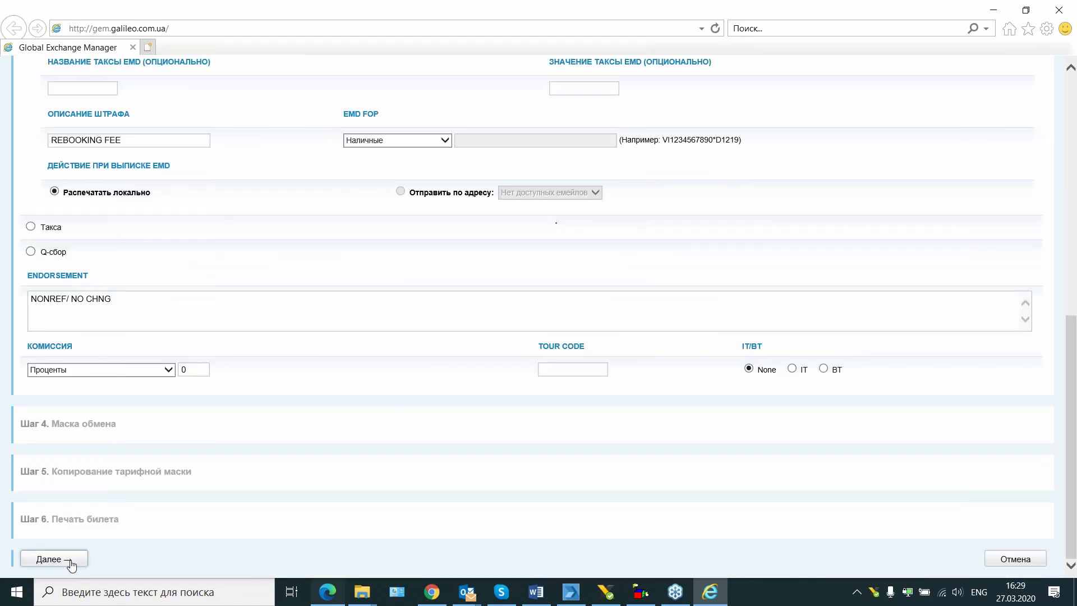
left_click(69, 559)
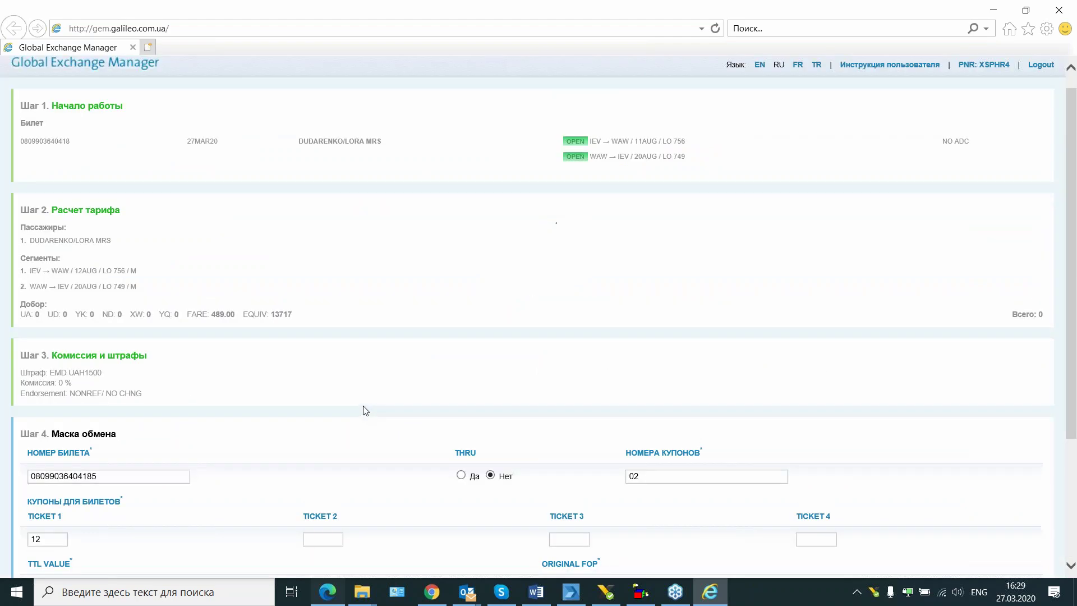
Review and accept the prefilled exchange mask, including its coupon details and PD taxes.
scroll(124, 443, "down", 2)
scroll(135, 428, "down", 2)
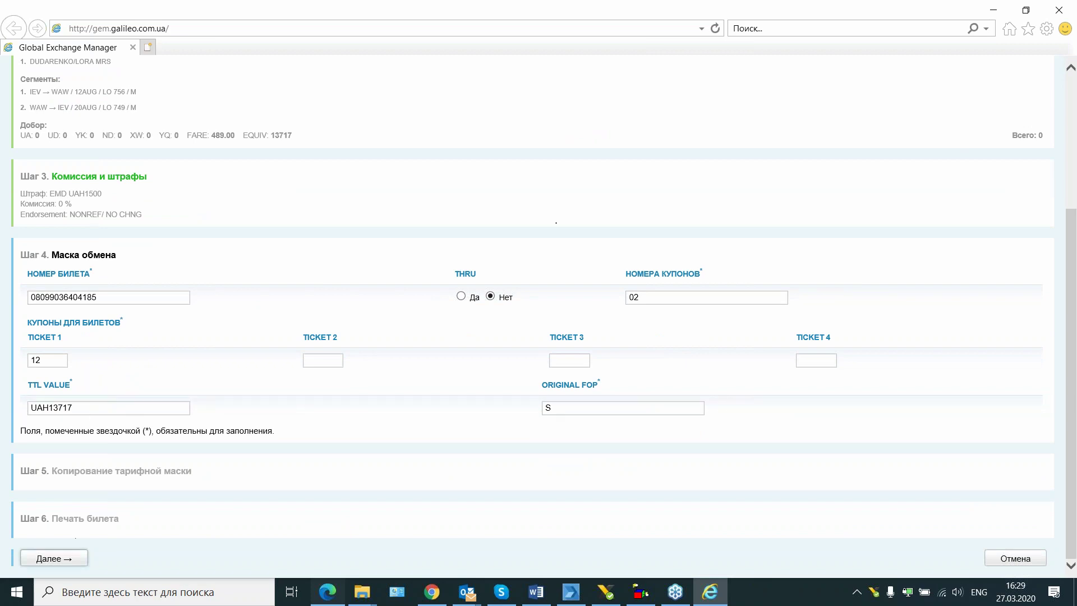
left_click(70, 558)
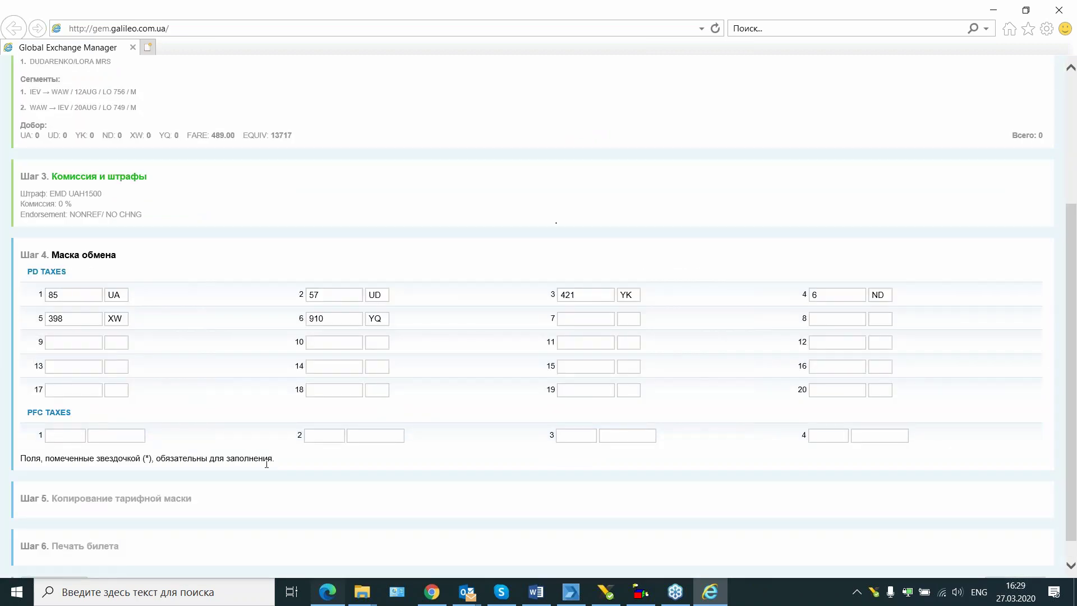
scroll(303, 475, "down", 1)
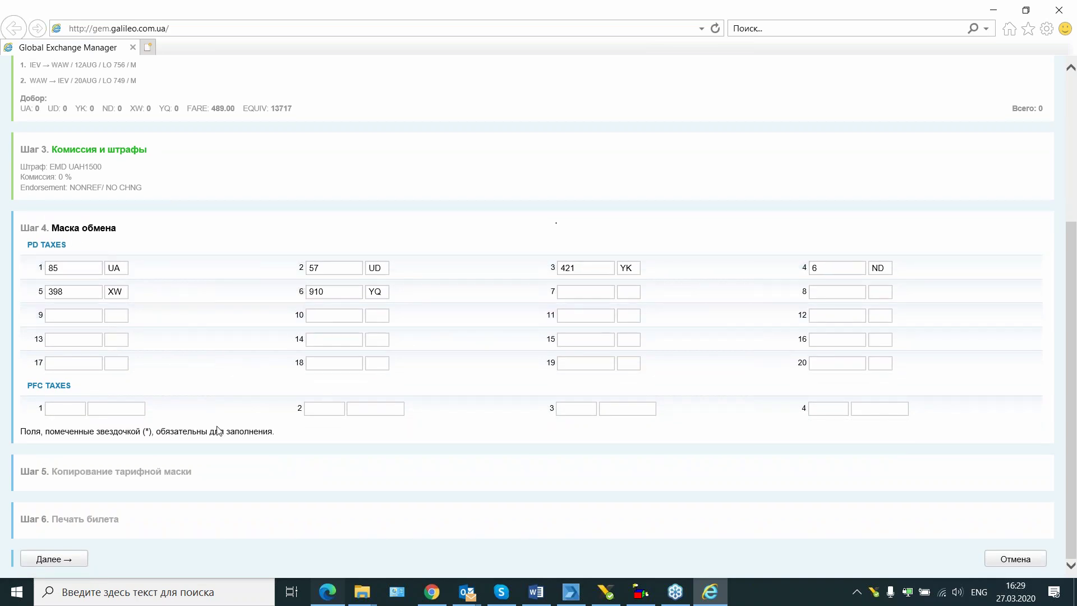
left_click(47, 562)
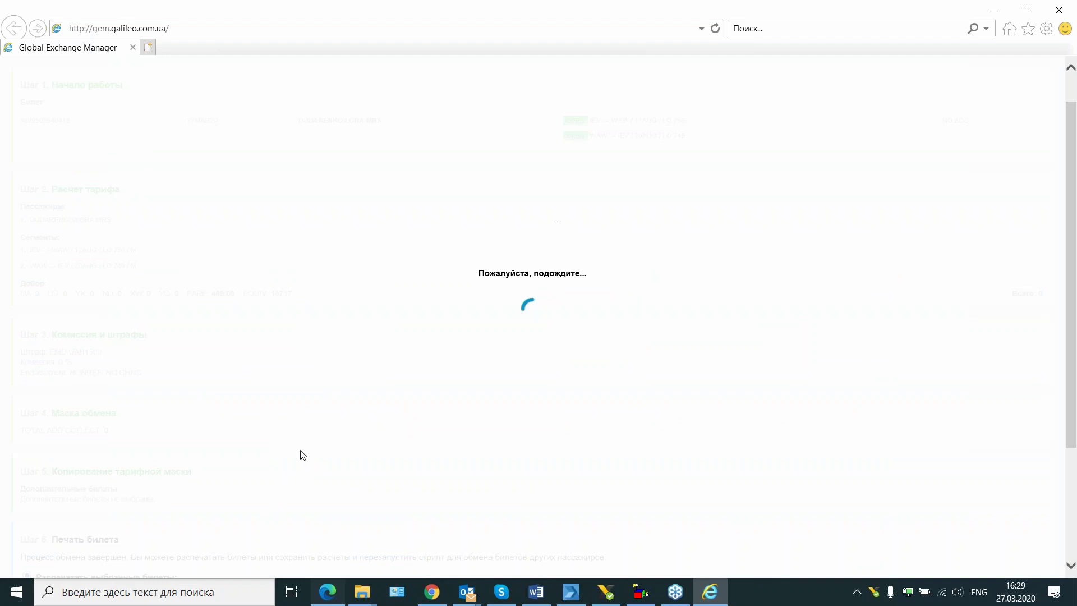
Select the exchanged ticket for printing and review its exchange mask and fare terminal screens.
scroll(311, 423, "down", 4)
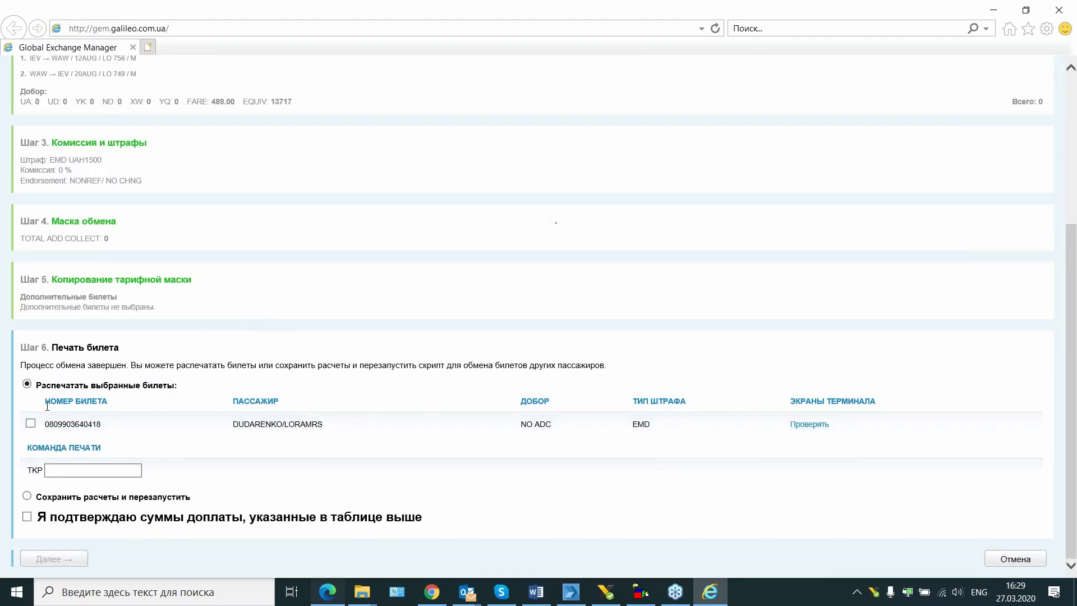
left_click(31, 424)
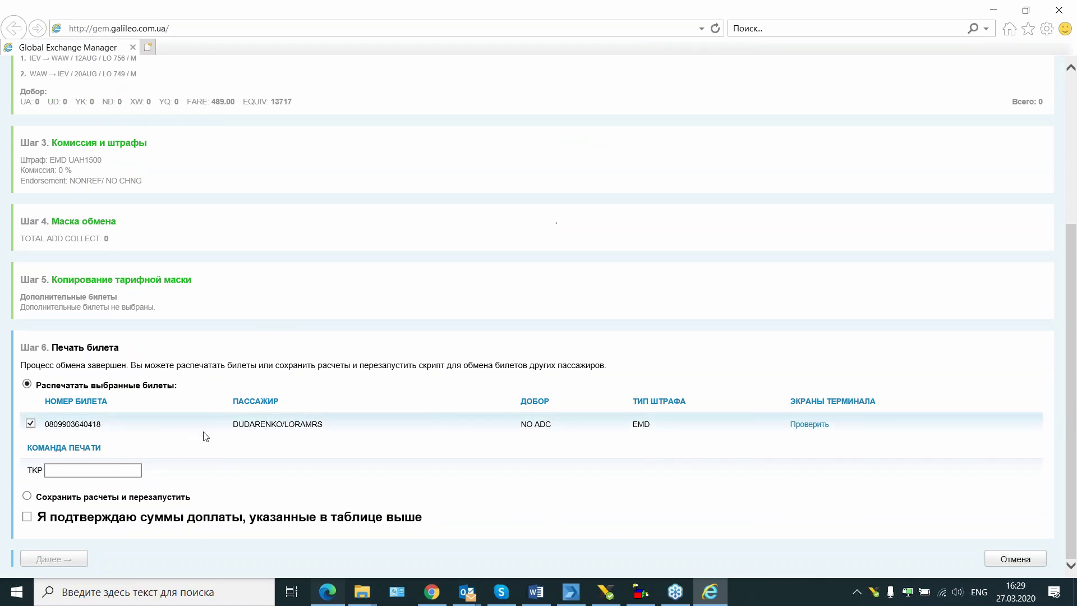
left_click(811, 424)
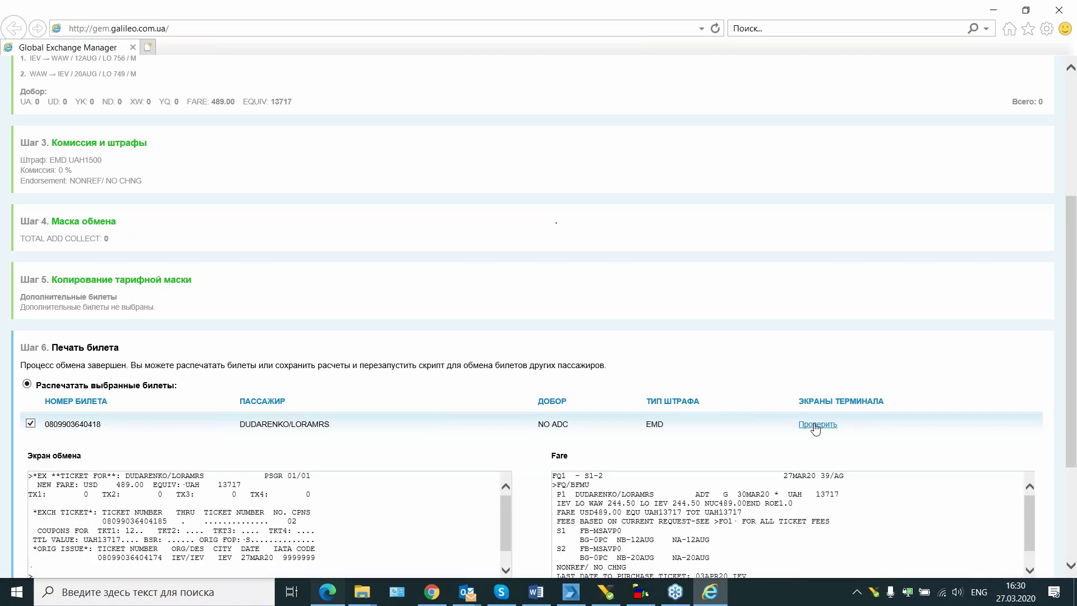
scroll(813, 427, "down", 1)
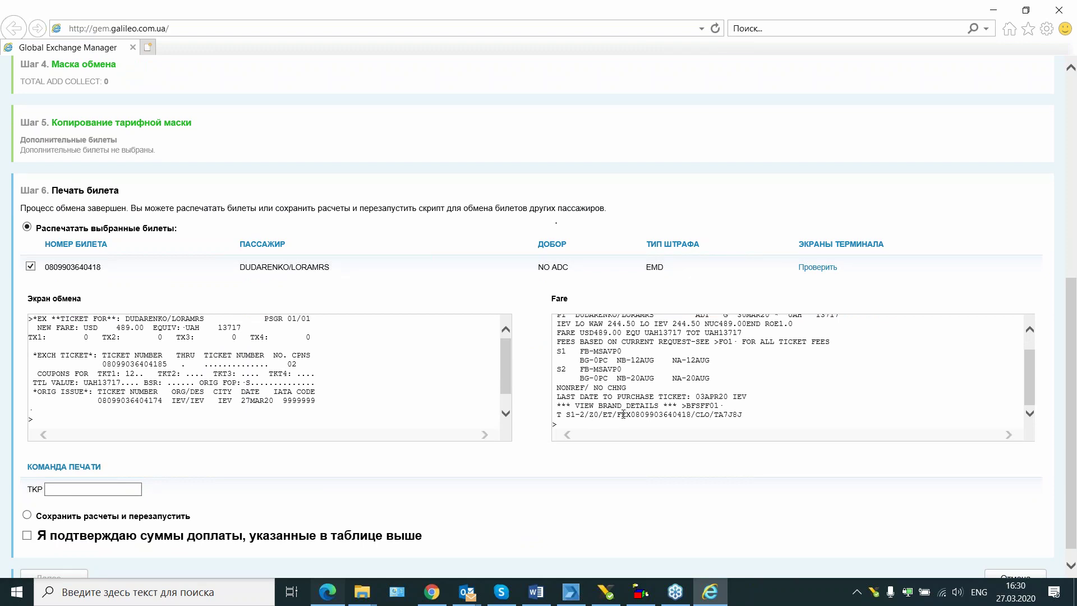
left_click_drag(623, 414, 693, 417)
left_click(789, 416)
scroll(225, 512, "down", 1)
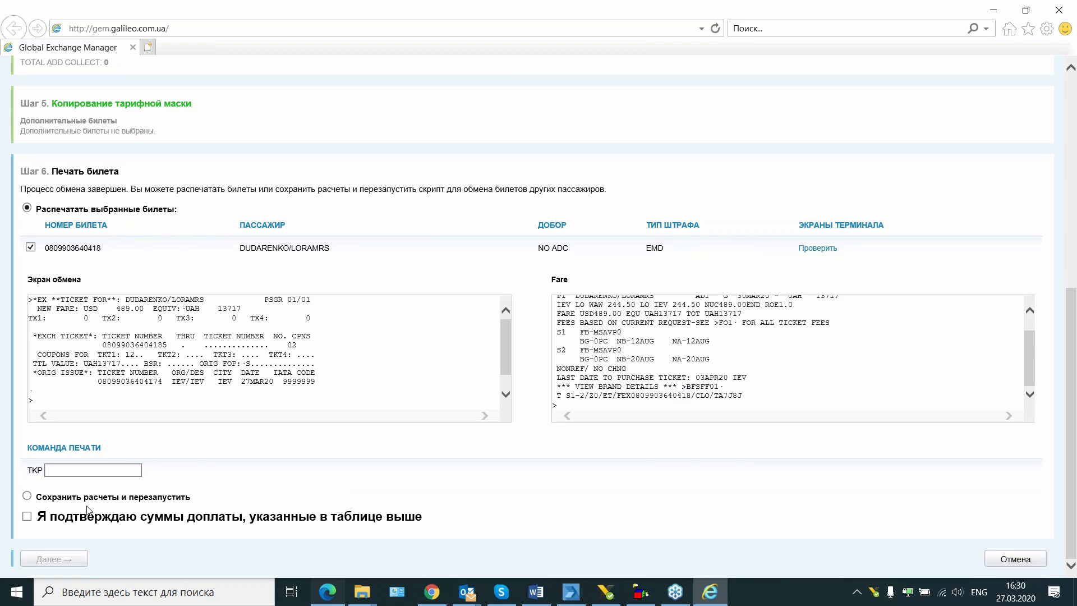
Confirm the additional payment amounts, print the ticket, and close Global Exchange Manager to return to Smartpoint.
left_click(29, 516)
left_click(61, 559)
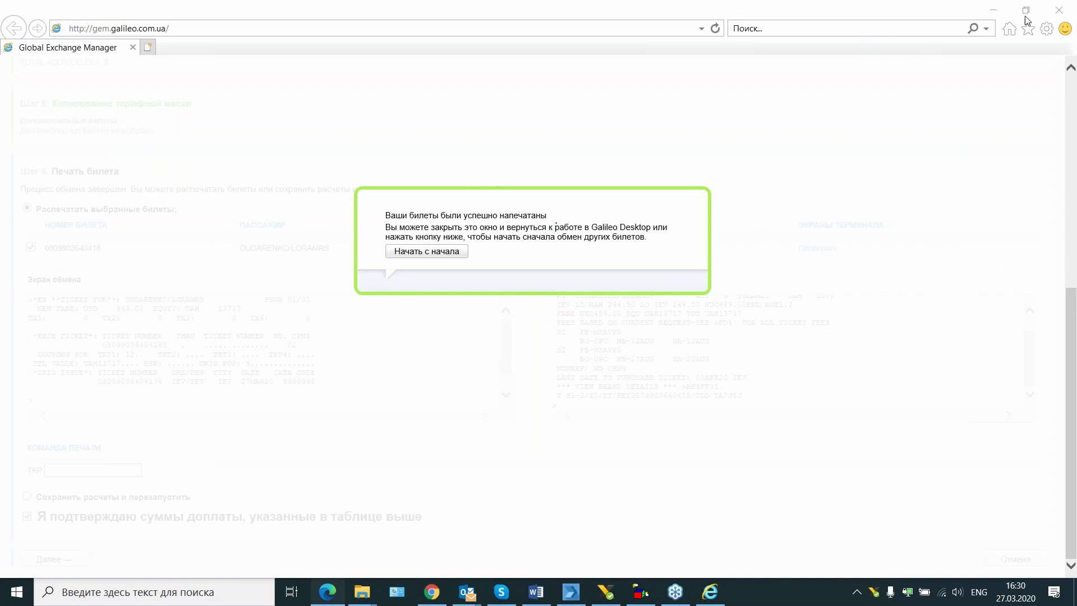
left_click(1057, 11)
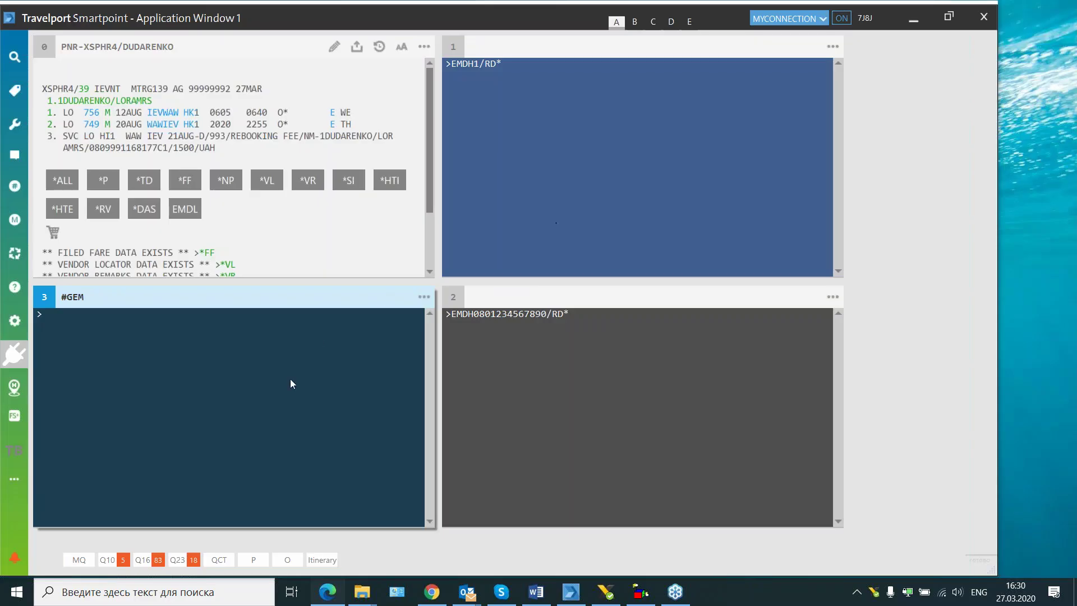
Redisplay the current booking with *R and examine the EMD number in rebooking-fee segment 4.
left_click(292, 375)
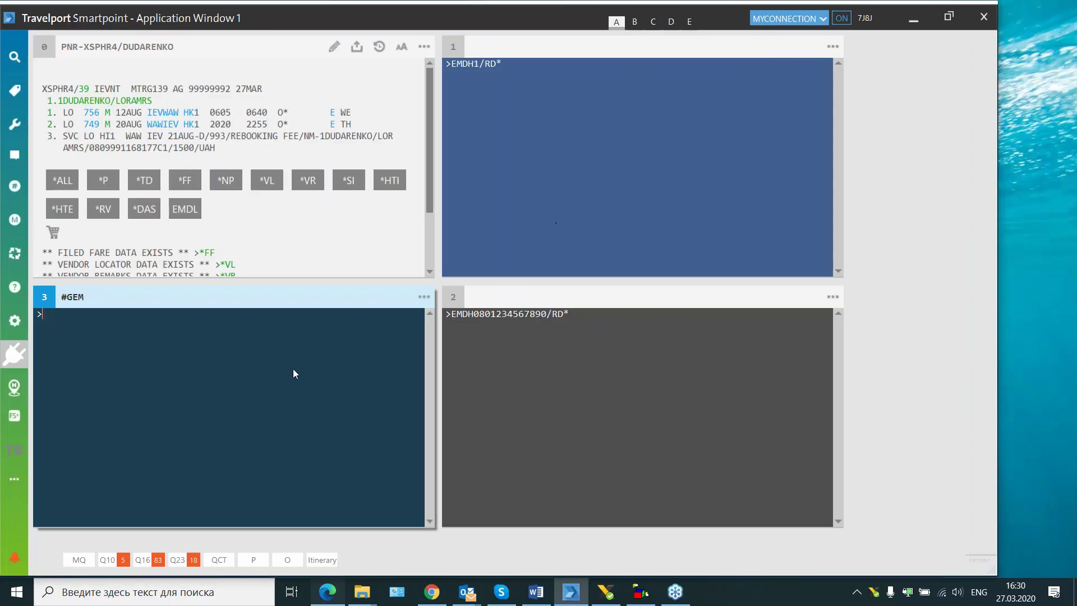
type("*R")
key("Return")
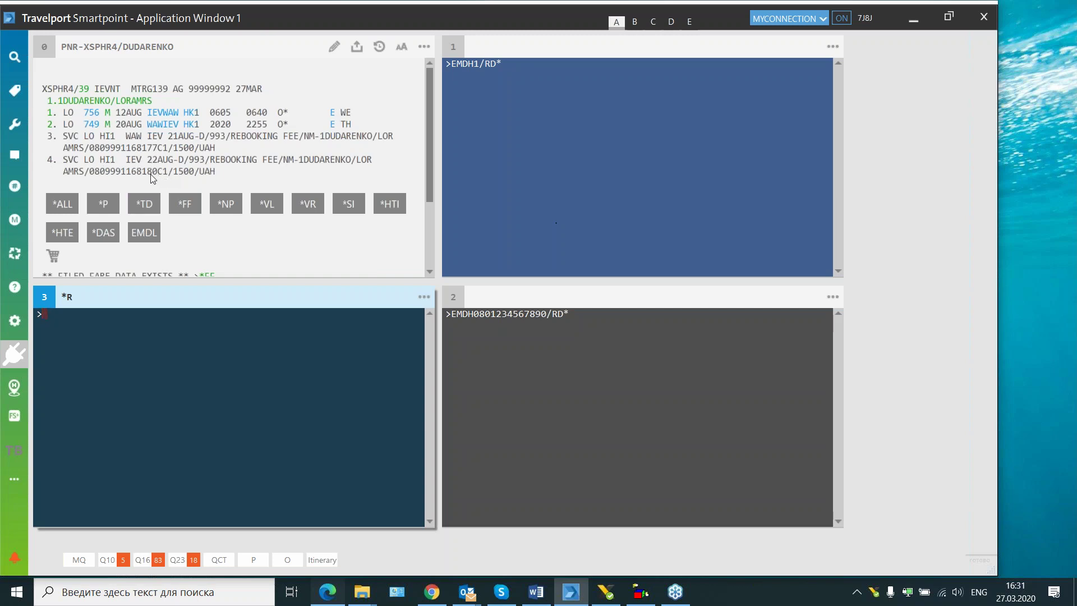
left_click_drag(153, 172, 137, 172)
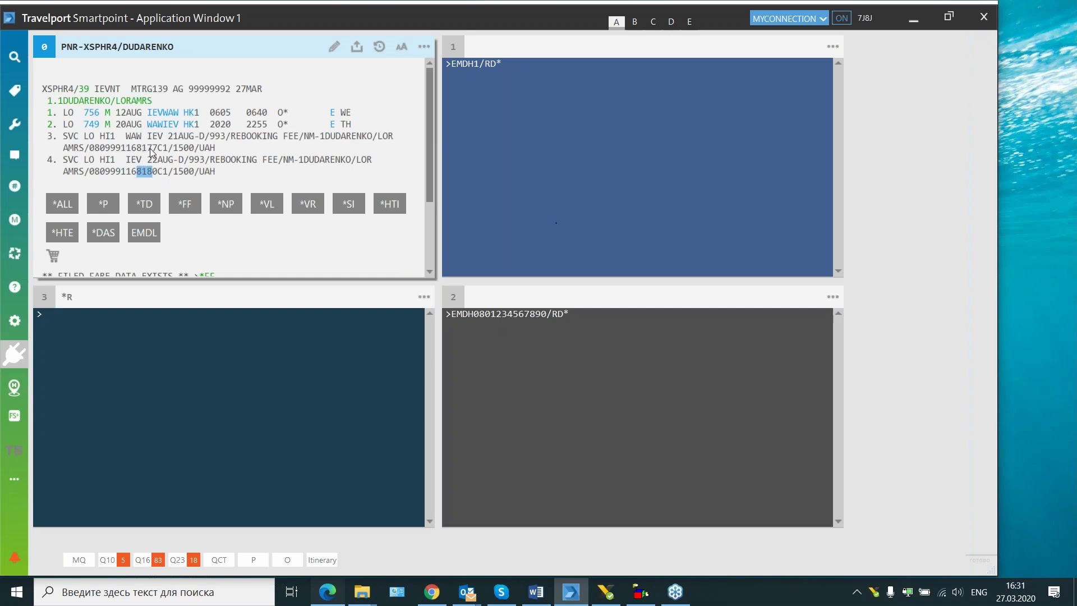
left_click(151, 170)
left_click_drag(142, 172, 158, 174)
List the booking's electronic miscellaneous documents with EMDL in window 1 and review the list in the enlarged window before restoring its size.
left_click(500, 160)
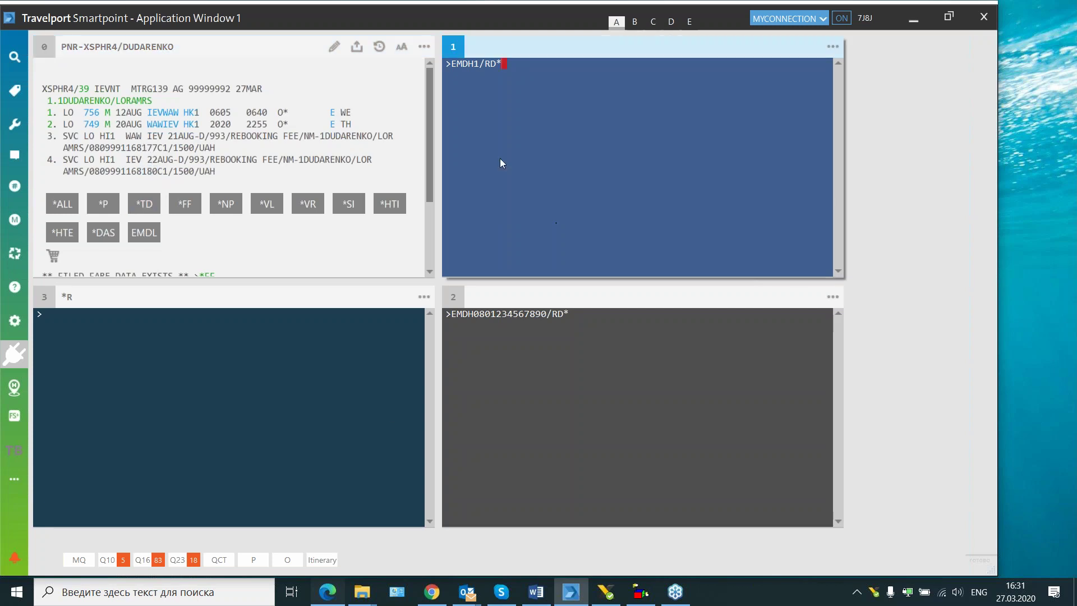
type("EMDL")
key("Return")
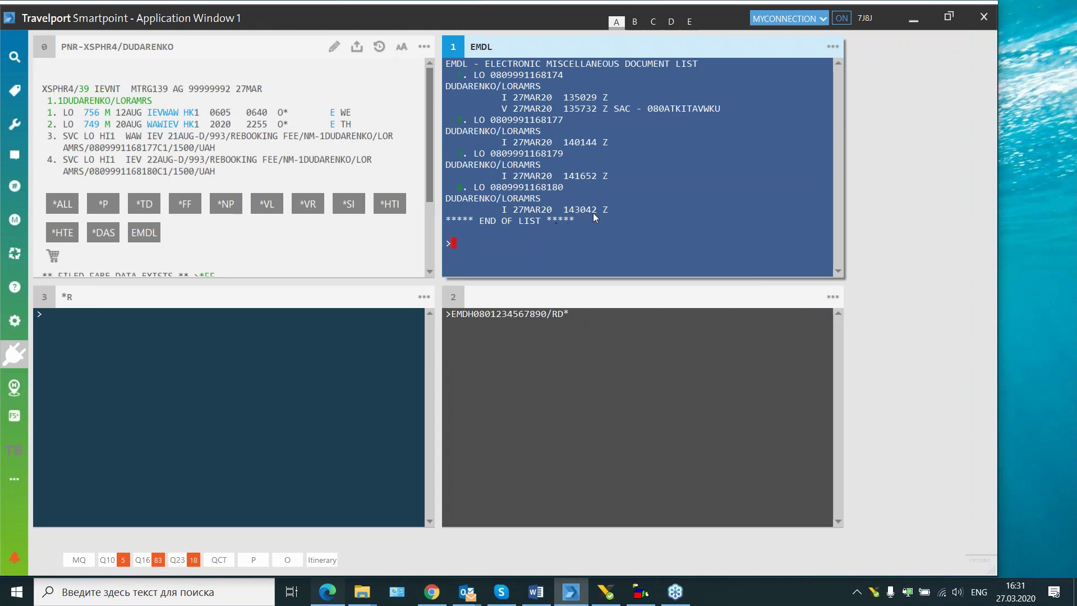
double_click(642, 48)
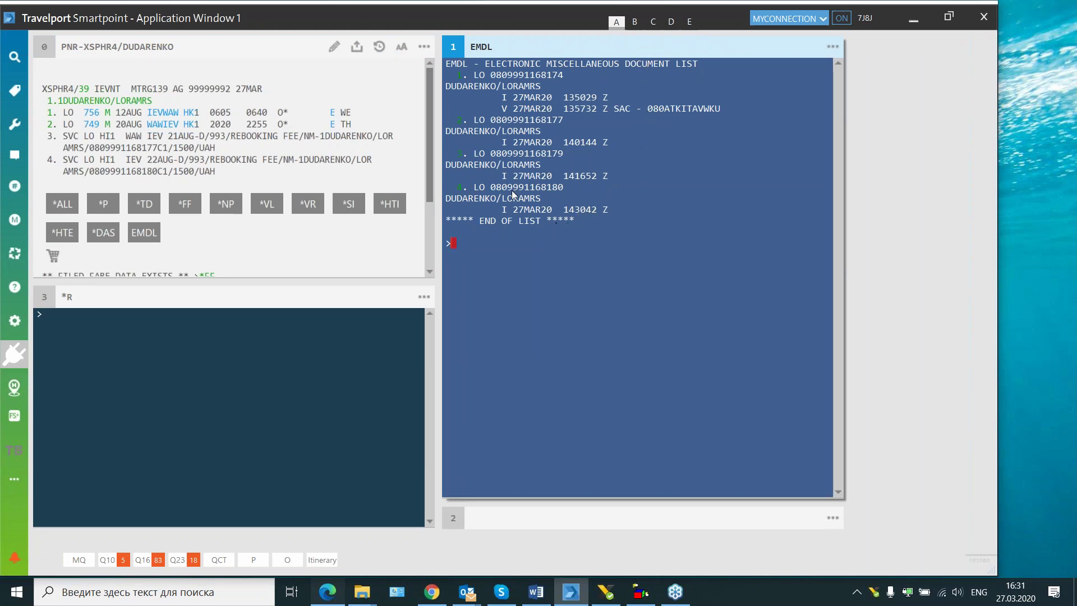
double_click(751, 48)
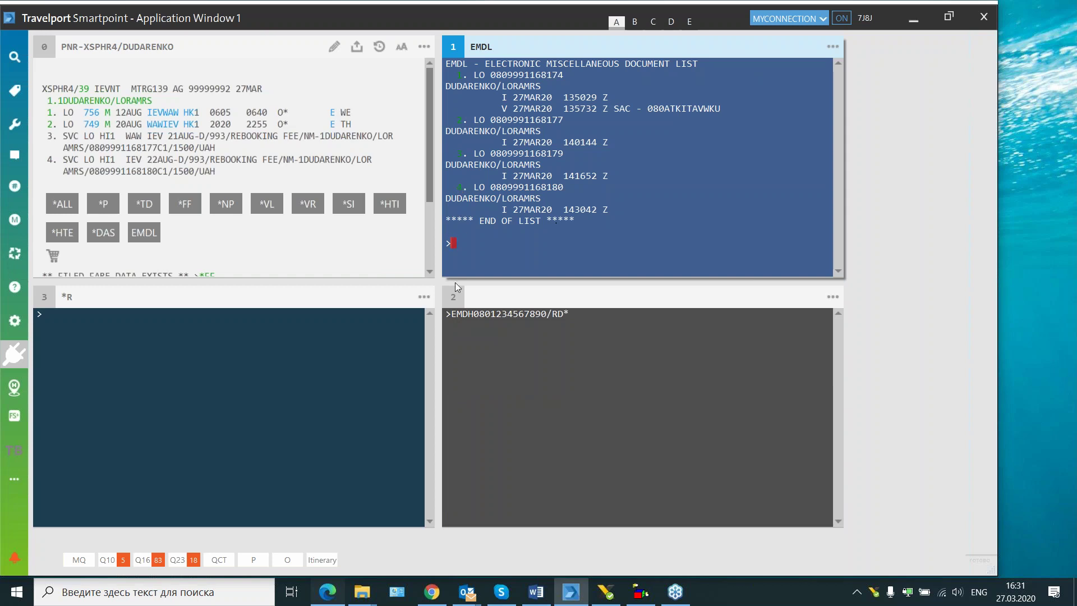
Replace the old command in window 2 with EMDD4 to display the fourth EMD in the list.
left_click(457, 330)
key("End")
key("BackSpace")
key("BackSpace")
key("BackSpace")
key("BackSpace")
key("BackSpace")
key("BackSpace")
key("BackSpace")
key("BackSpace")
key("BackSpace")
key("BackSpace")
key("BackSpace")
key("BackSpace")
key("BackSpace")
key("BackSpace")
key("BackSpace")
key("BackSpace")
key("BackSpace")
key("BackSpace")
key("BackSpace")
key("BackSpace")
type("EMDD4")
key("Return")
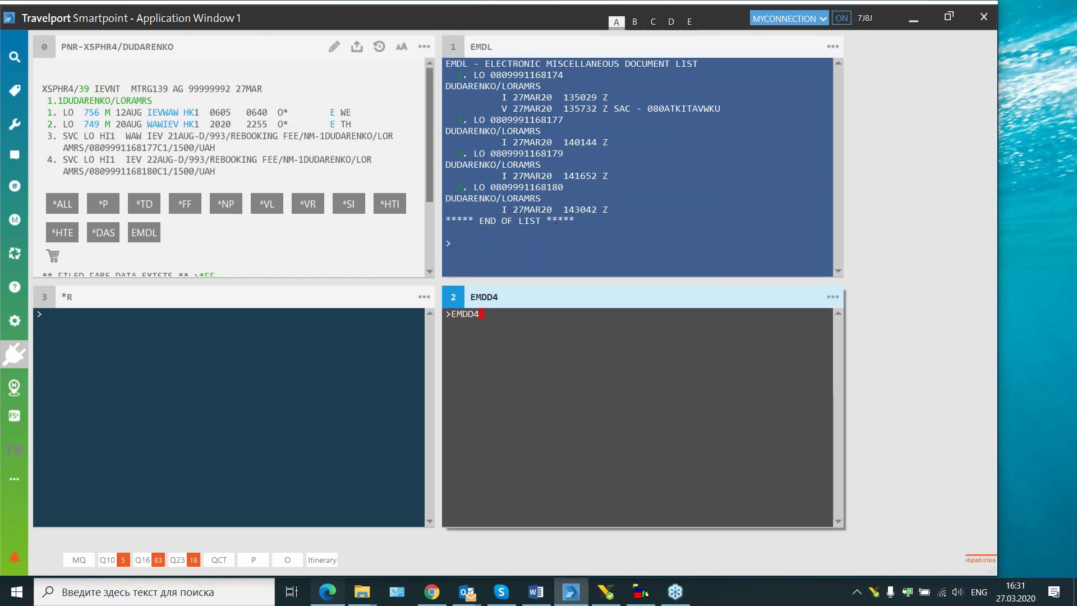